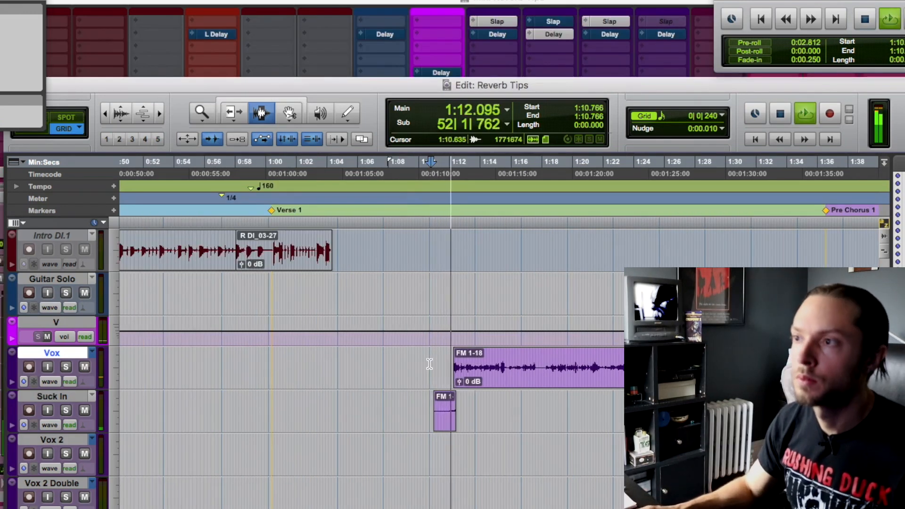
# - Play the verse vocal on the Vox track from about 1:18 and follow playback into Pre Chorus 1
pyautogui.press('super+bracketleft')
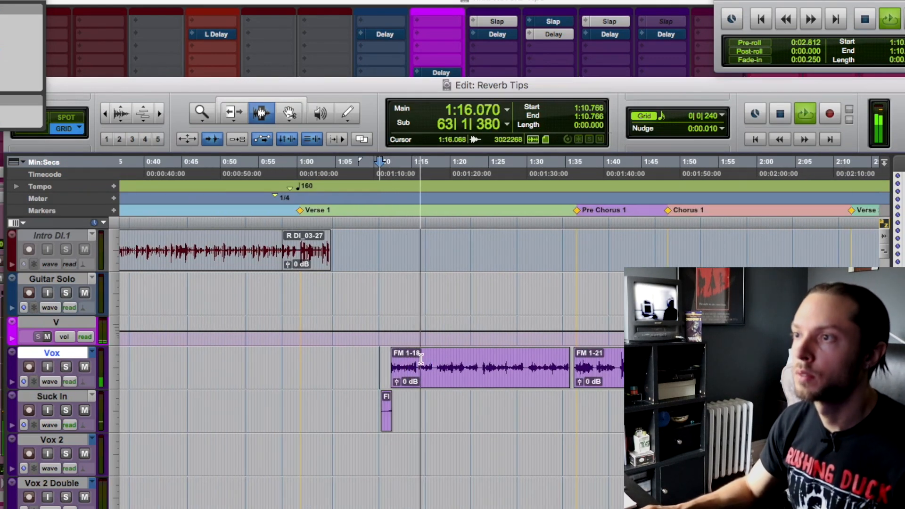
pyautogui.click(438, 361)
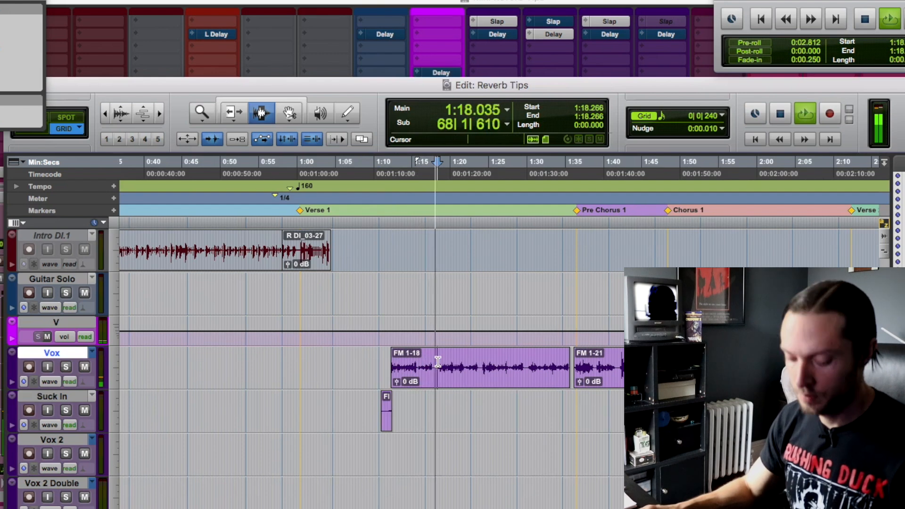
pyautogui.click(441, 362)
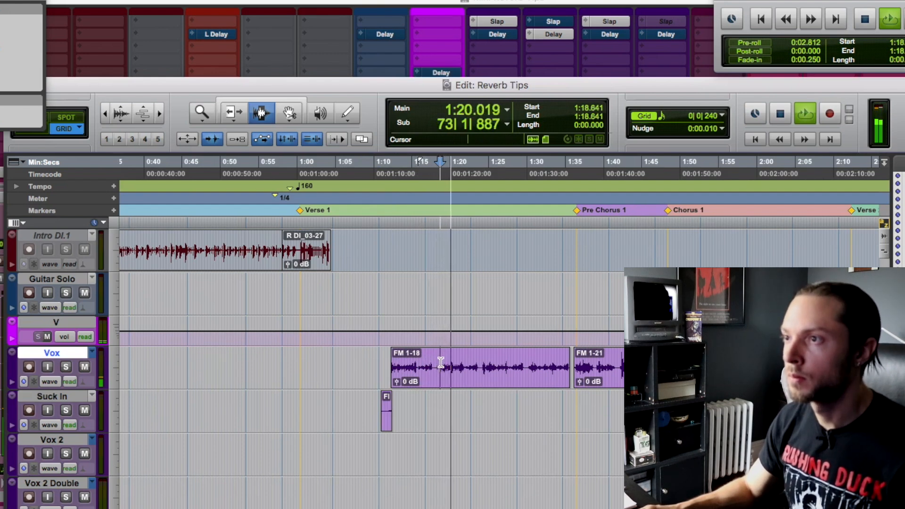
pyautogui.hscroll(5, 441, 362)
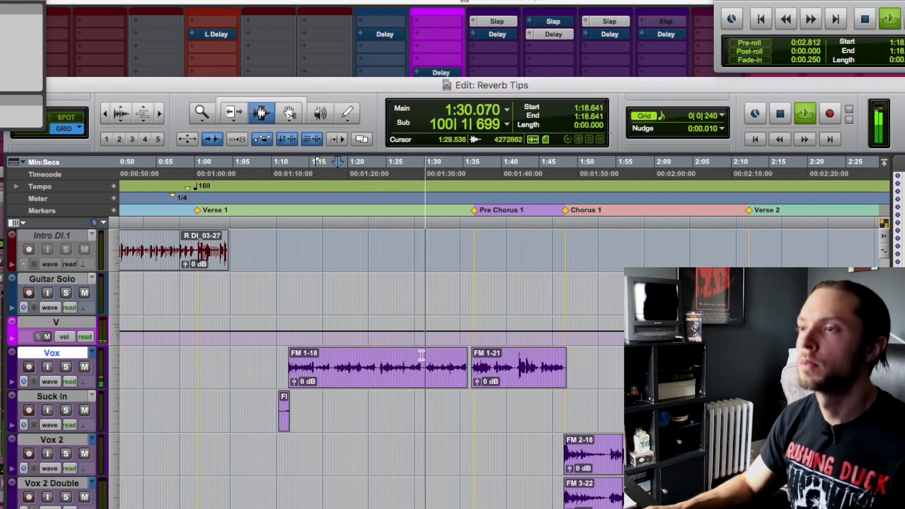
pyautogui.hscroll(1, 421, 352)
pyautogui.hotkey('shift', 's')
pyautogui.press('t')
pyautogui.hscroll(10, 421, 356)
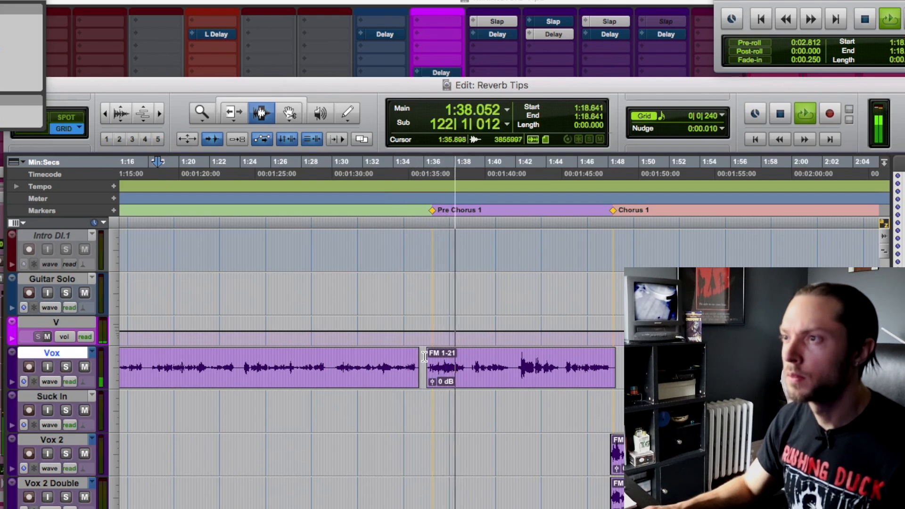
pyautogui.hscroll(3, 422, 356)
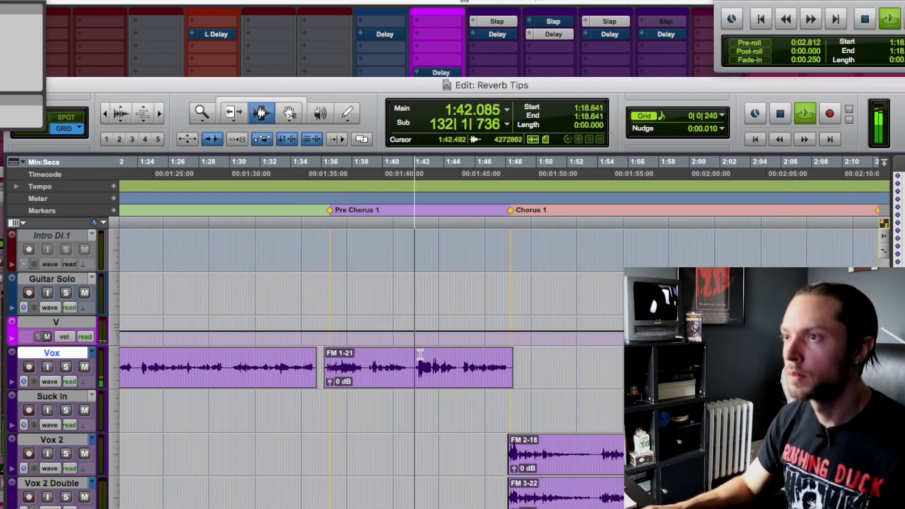
# - Play the Pre Chorus 1 vocal on the Vox track from 1:42.360 and stop at Chorus 1
pyautogui.click(418, 354)
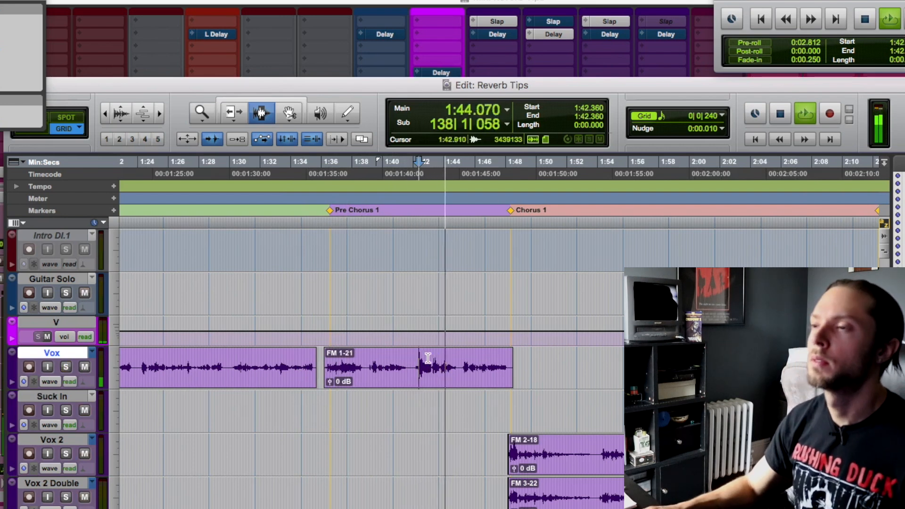
pyautogui.hscroll(3, 424, 358)
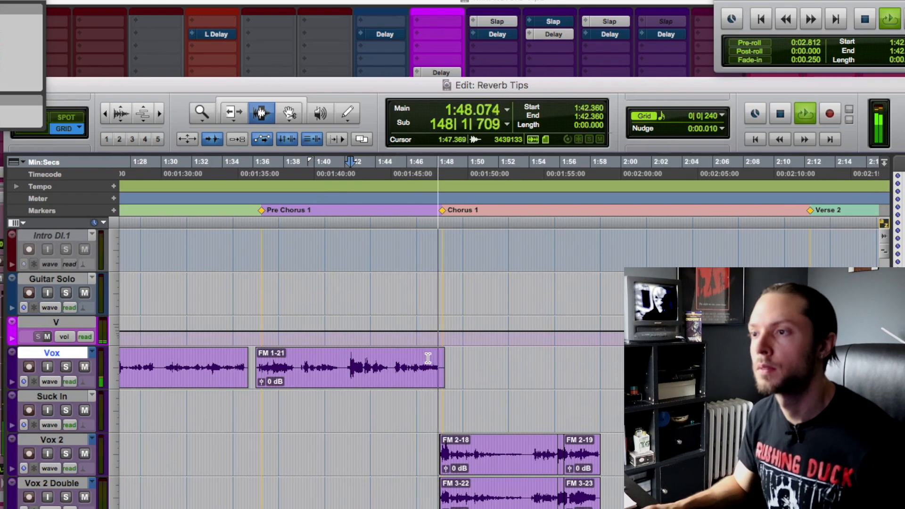
pyautogui.press('space')
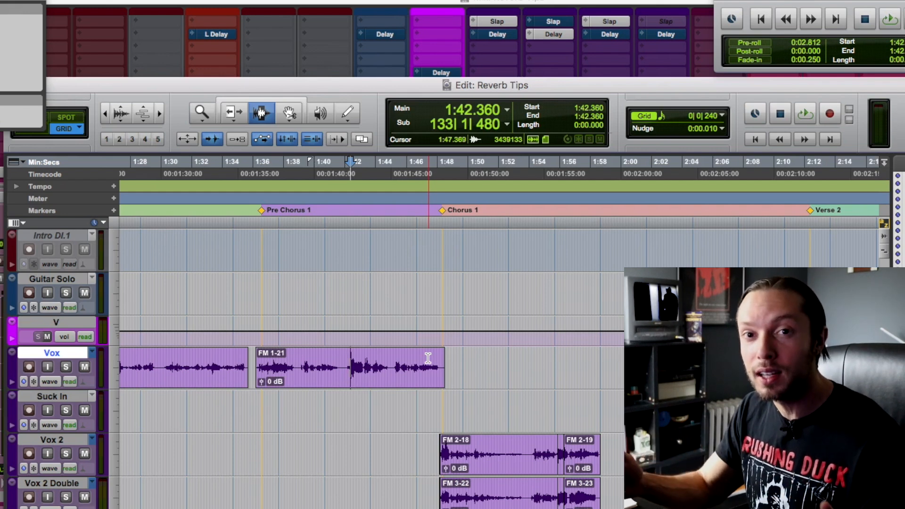
# - Select the FM 1-21 clip, solo the Vox track, and play the isolated pre-chorus vocal
pyautogui.doubleClick(408, 379)
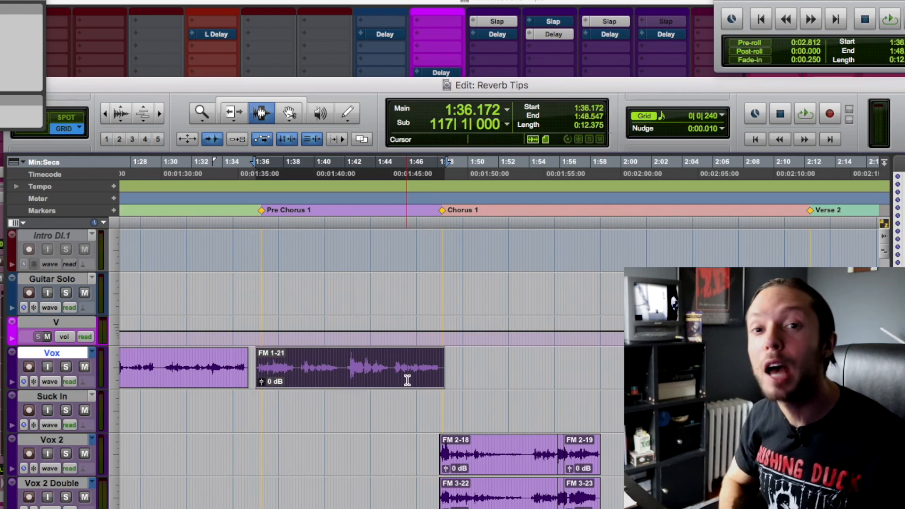
pyautogui.hotkey('shift', 's')
pyautogui.press('space')
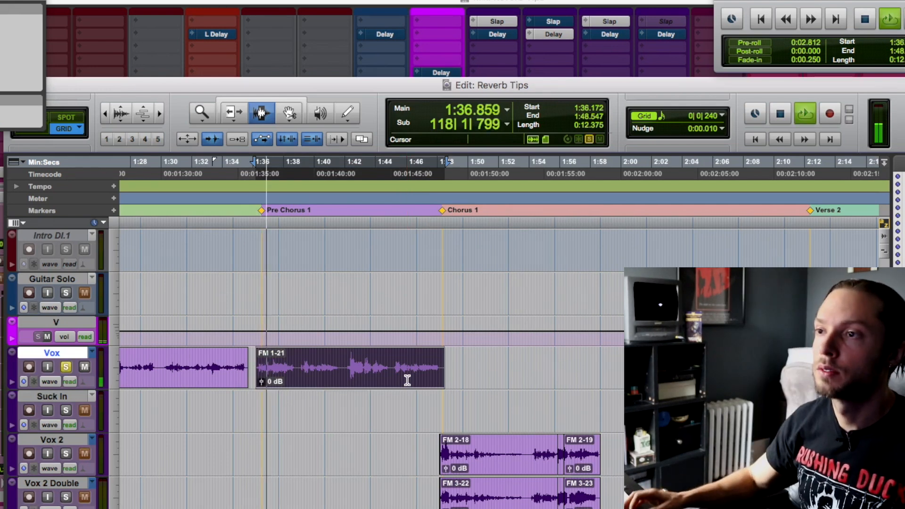
pyautogui.hscroll(-3, 358, 363)
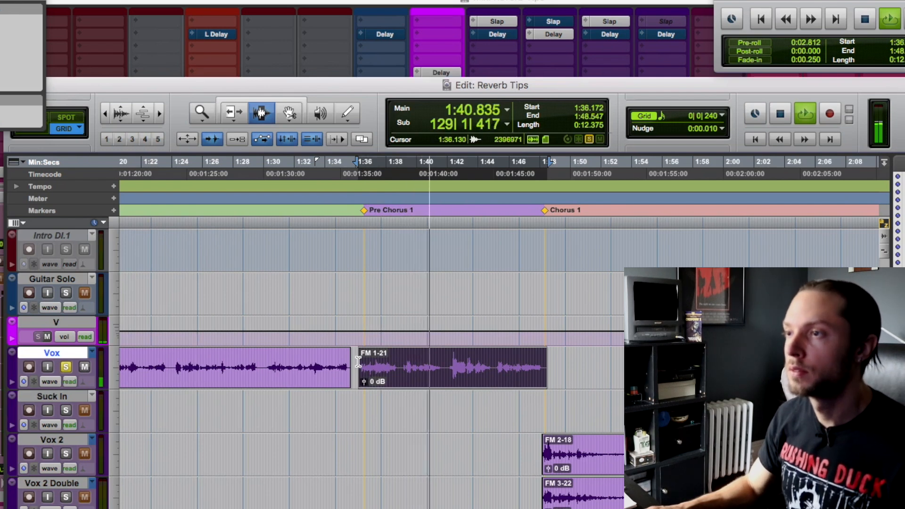
pyautogui.hscroll(-2, 358, 361)
pyautogui.hscroll(2, 358, 361)
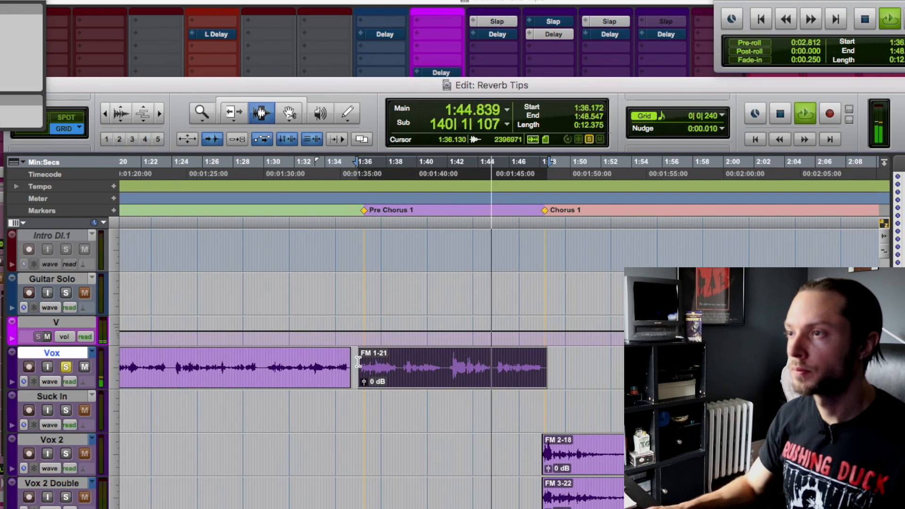
pyautogui.hscroll(1, 358, 361)
pyautogui.hscroll(1, 358, 362)
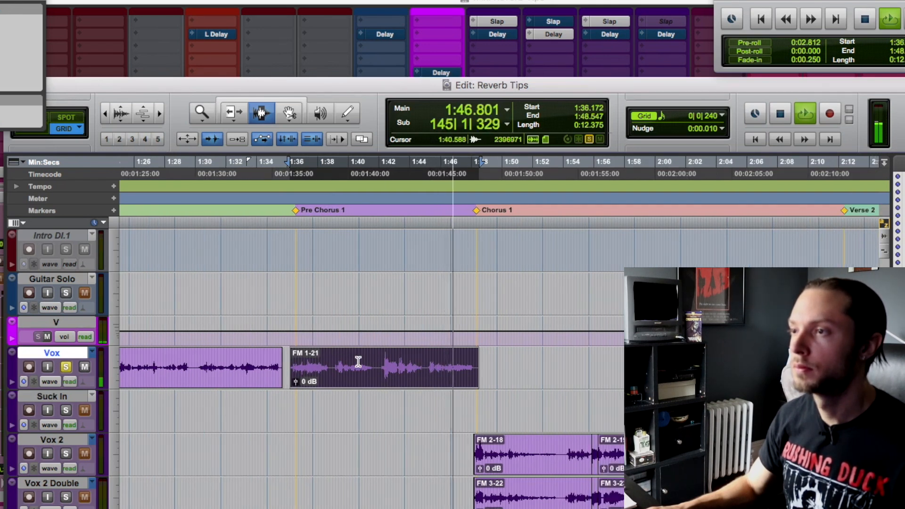
pyautogui.press('space')
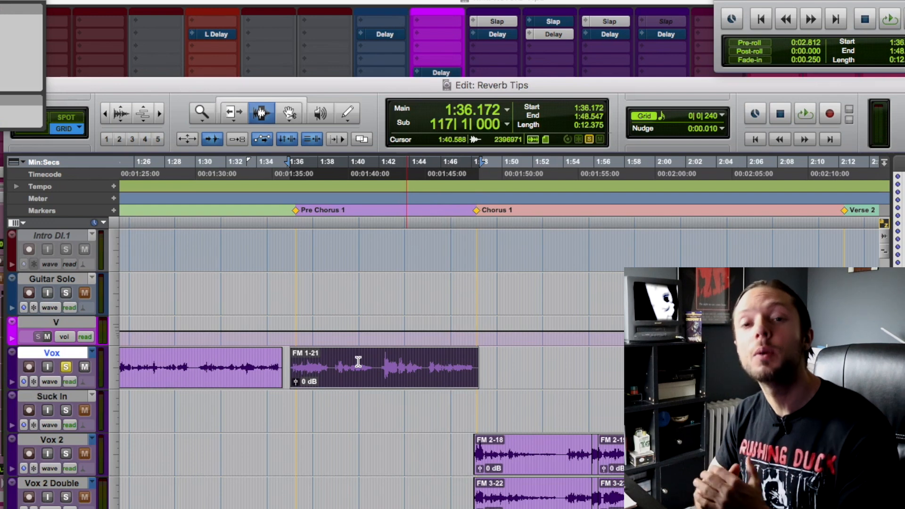
# - In the mixer, open the Vox track's Slap send and the Mod Delay III plug-in on the Slap return track
pyautogui.press('super+equal')
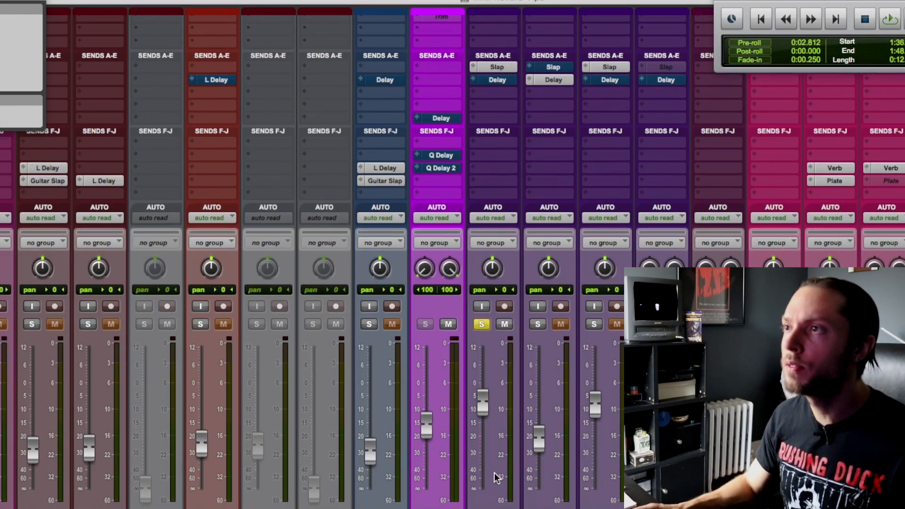
pyautogui.click(497, 67)
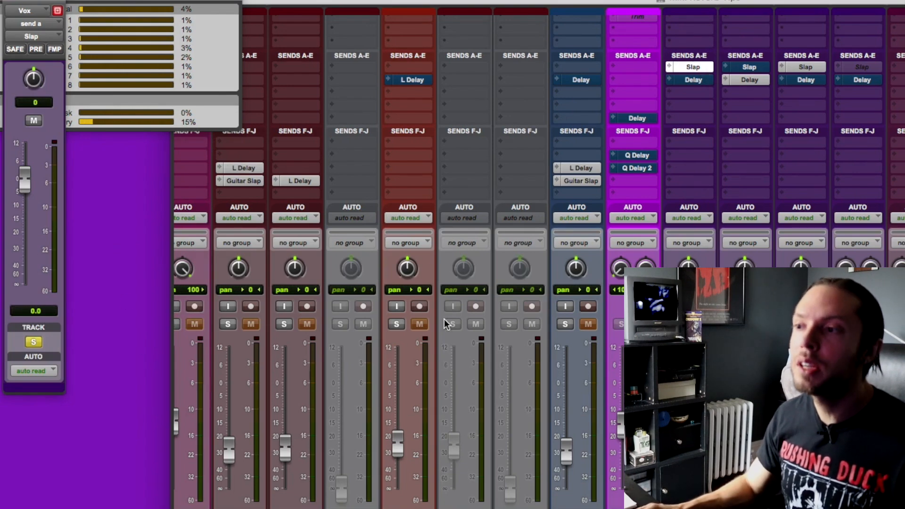
pyautogui.hscroll(20, 455, 322)
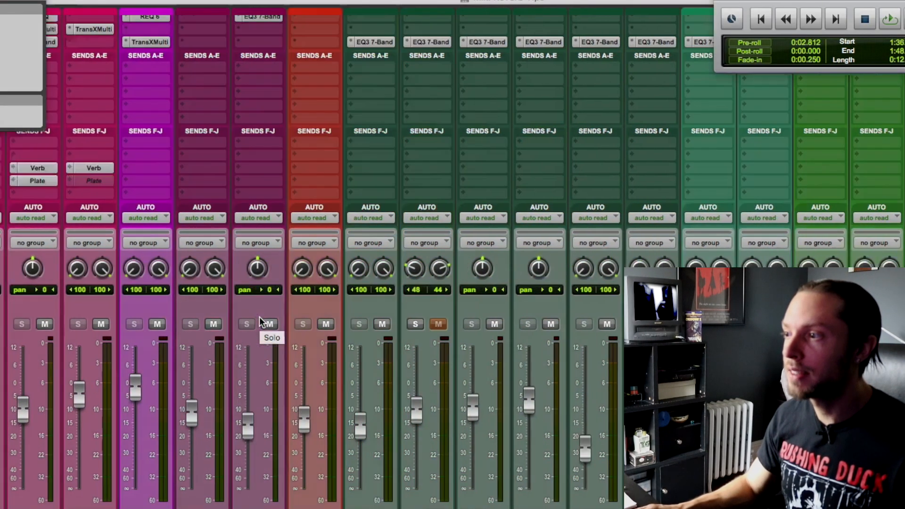
pyautogui.hscroll(-2, 302, 405)
pyautogui.scroll(-1, 301, 405)
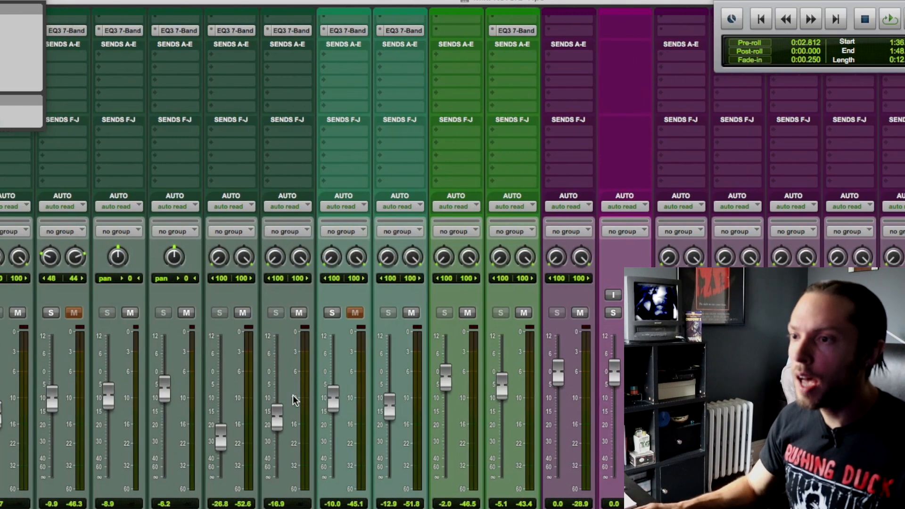
pyautogui.hscroll(-16, 552, 290)
pyautogui.scroll(17, 552, 290)
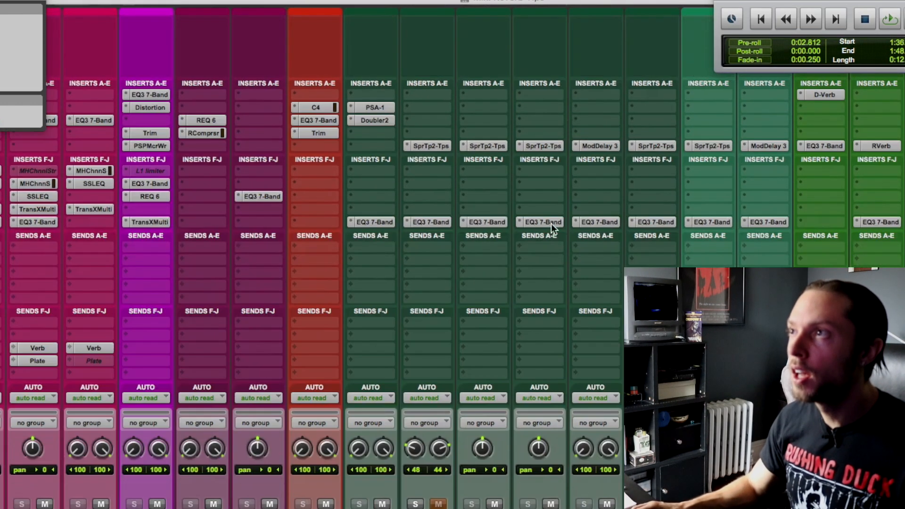
pyautogui.click(598, 146)
pyautogui.moveTo(565, 1); pyautogui.dragTo(511, 0)
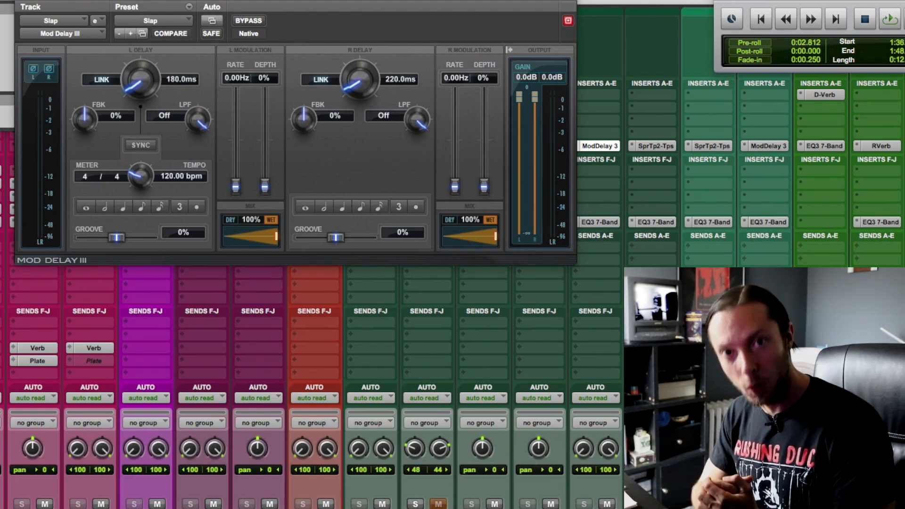
pyautogui.moveTo(295, 1)
pyautogui.mouseDown()
pyautogui.moveTo(207, 1)
pyautogui.moveTo(304, 2)
pyautogui.mouseUp()
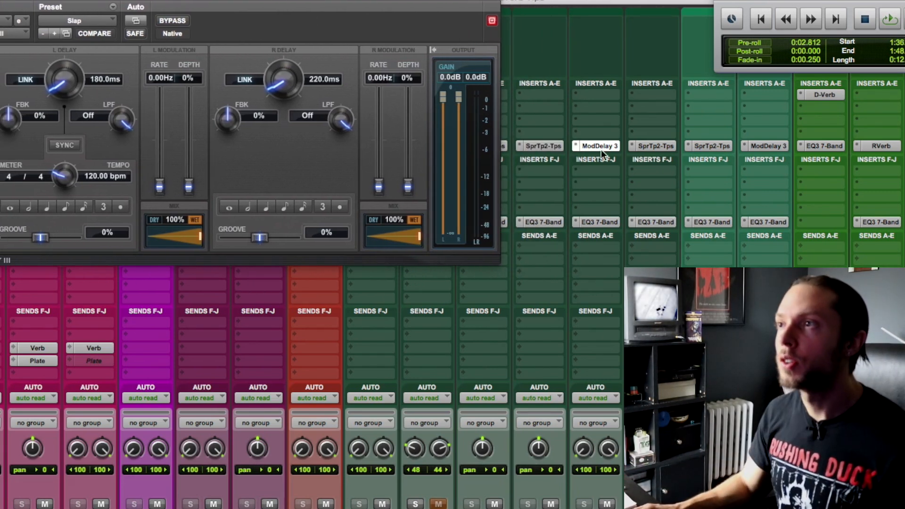
# - Open the Slap return's EQ3 7-Band and compare the sound with its low-pass filter off and on
pyautogui.click(615, 224)
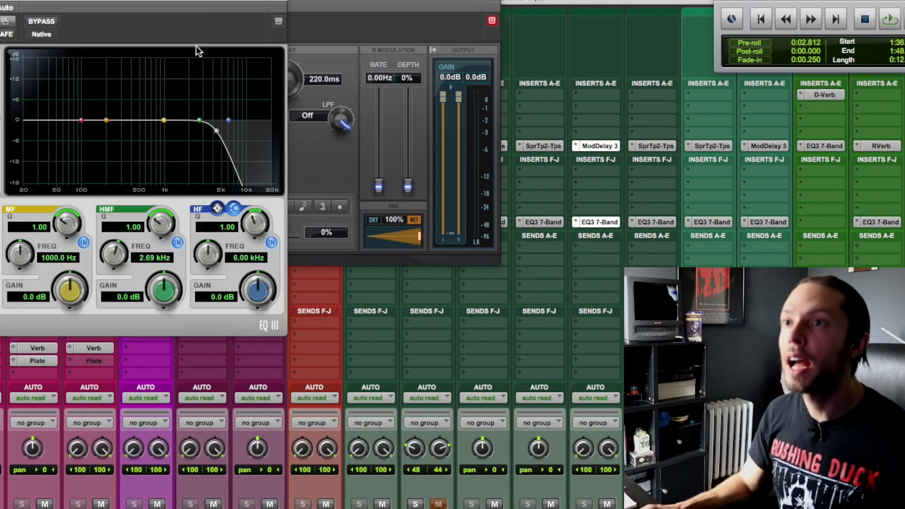
pyautogui.moveTo(182, 1); pyautogui.dragTo(798, 0)
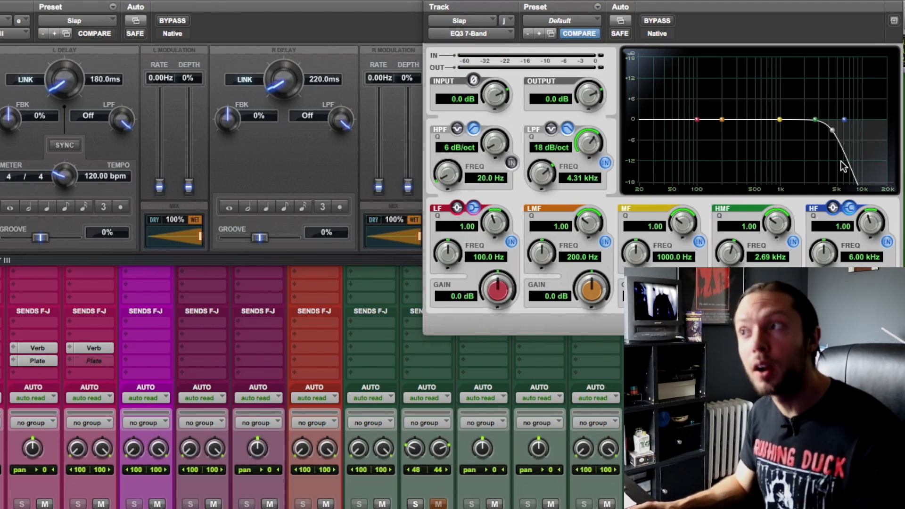
pyautogui.click(606, 165)
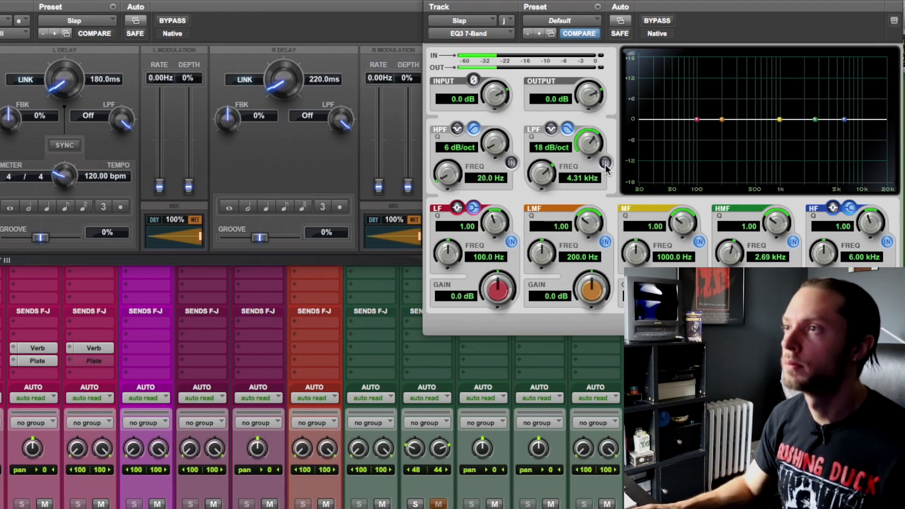
pyautogui.click(606, 164)
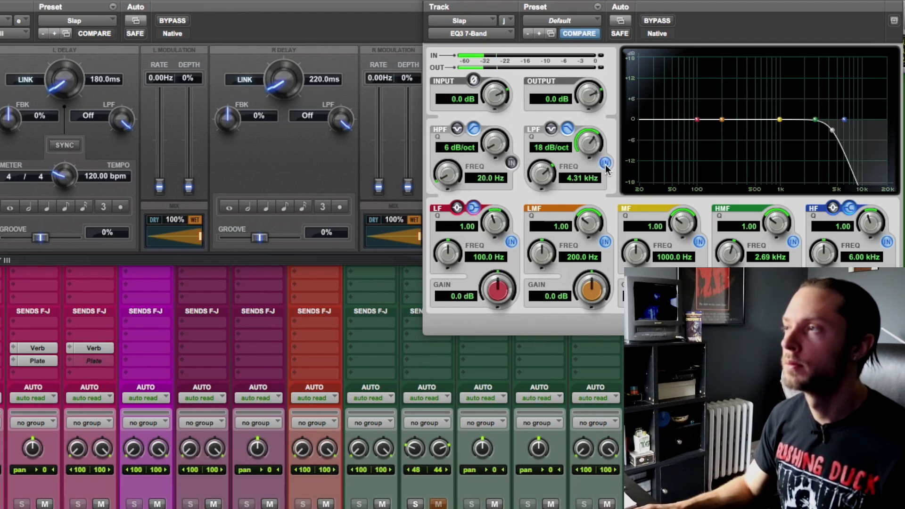
pyautogui.click(606, 165)
pyautogui.click(605, 165)
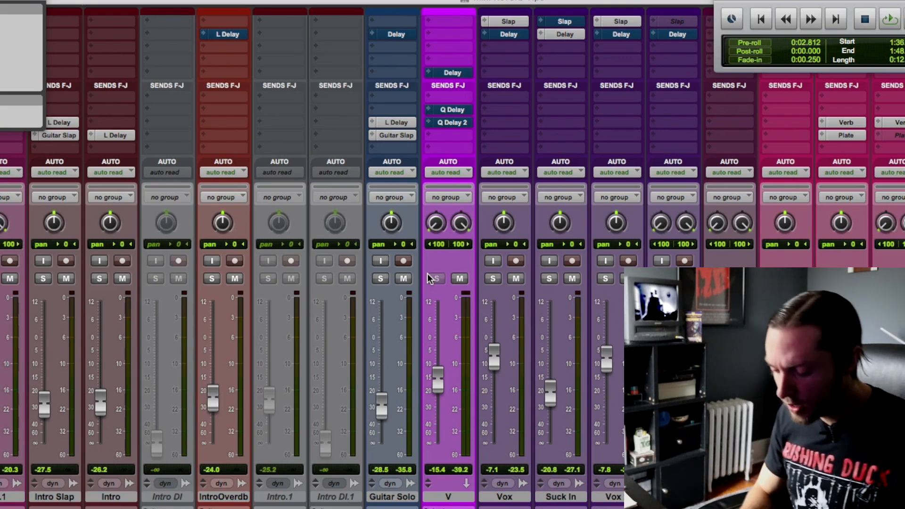
# - In the Edit window, place the playback start at 3:34.766 on the Guitar Solo track, just before its first clip, and play
pyautogui.press('super+equal')
pyautogui.press('r')
pyautogui.hscroll(4, 445, 285)
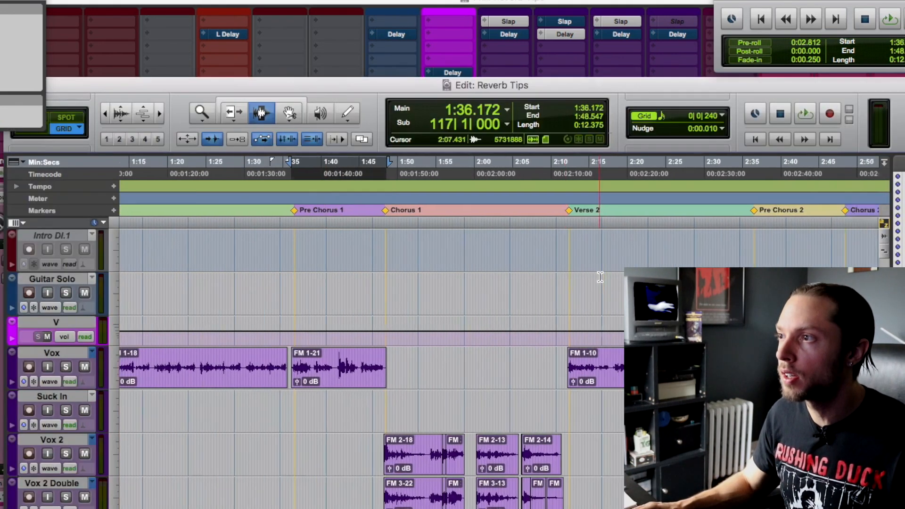
pyautogui.hscroll(6, 600, 277)
pyautogui.scroll(-1, 600, 277)
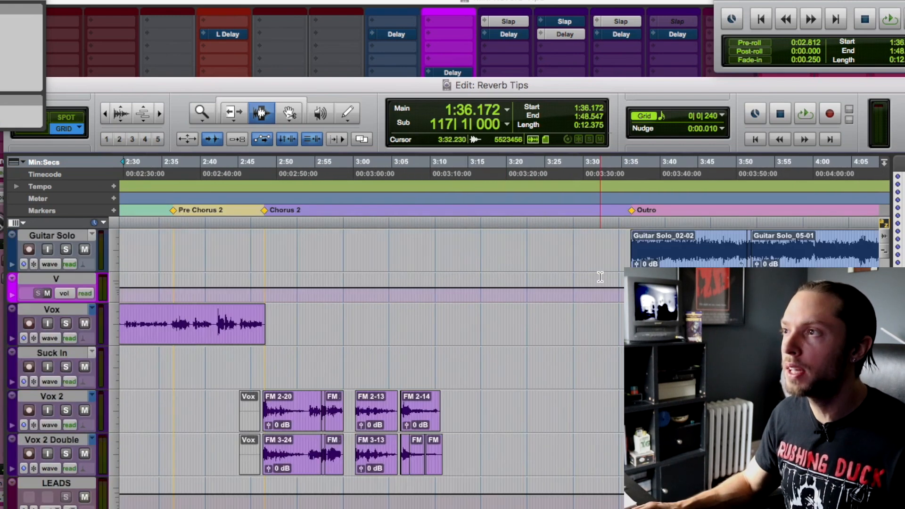
pyautogui.scroll(3, 600, 277)
pyautogui.hscroll(1, 600, 277)
pyautogui.click(551, 359)
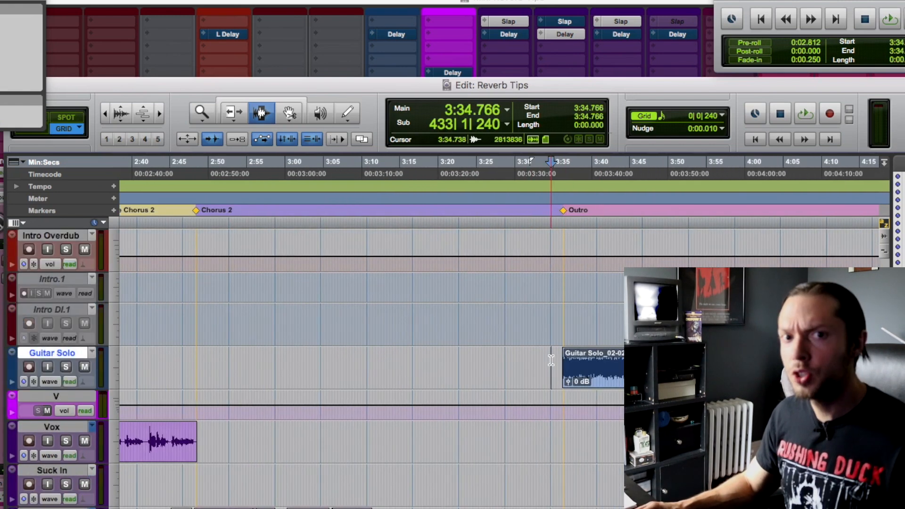
pyautogui.press('space')
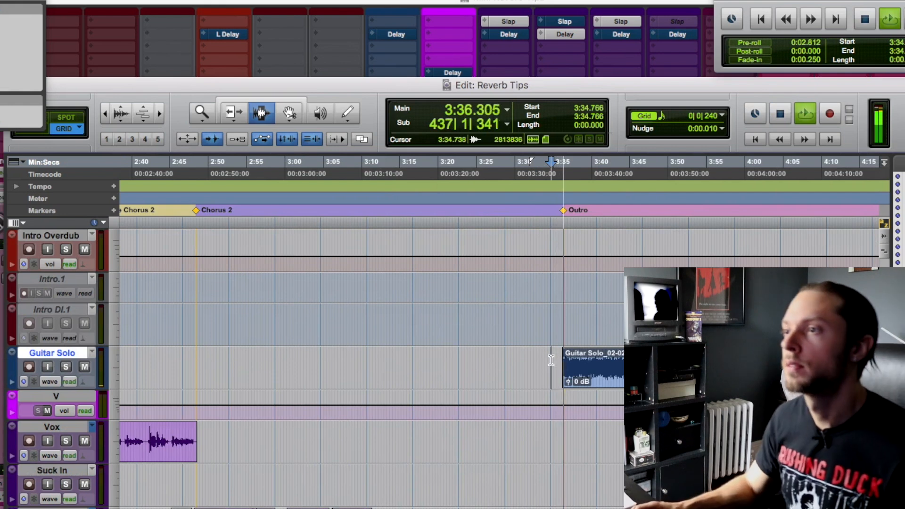
# - Solo the Guitar Solo track in the mixer and open its EQ3 7-Band insert
pyautogui.press('super+equal')
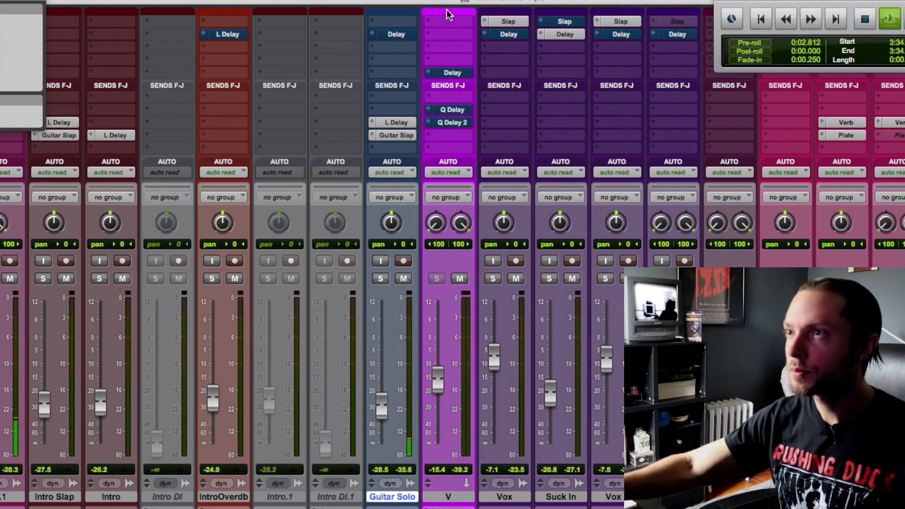
pyautogui.click(381, 278)
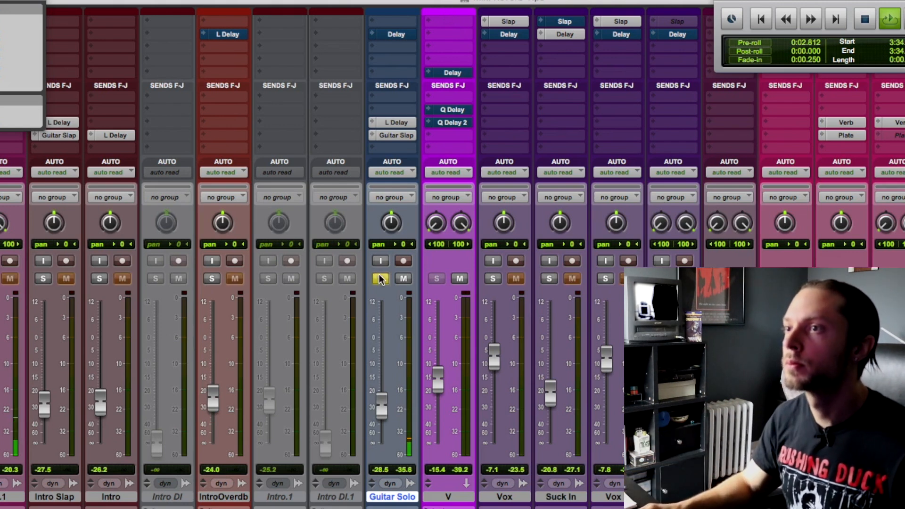
pyautogui.scroll(5, 425, 106)
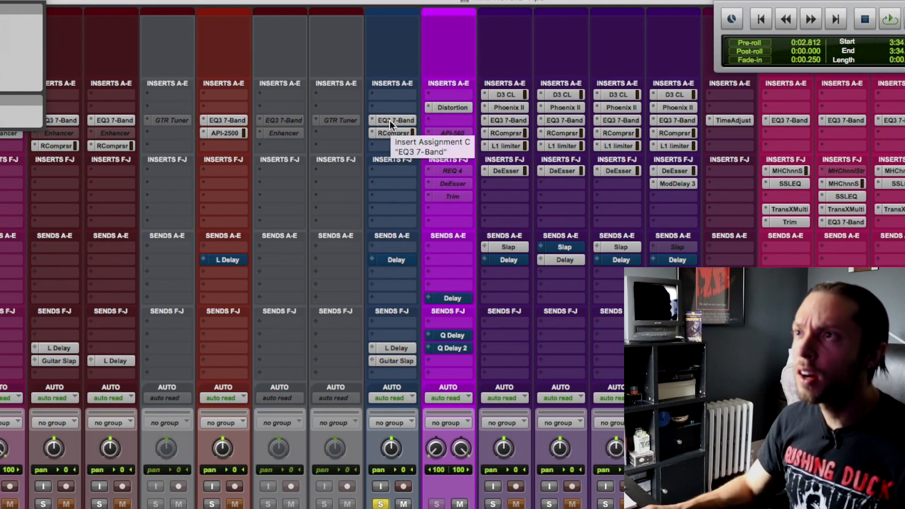
pyautogui.click(389, 120)
pyautogui.moveTo(330, 2); pyautogui.dragTo(422, 34)
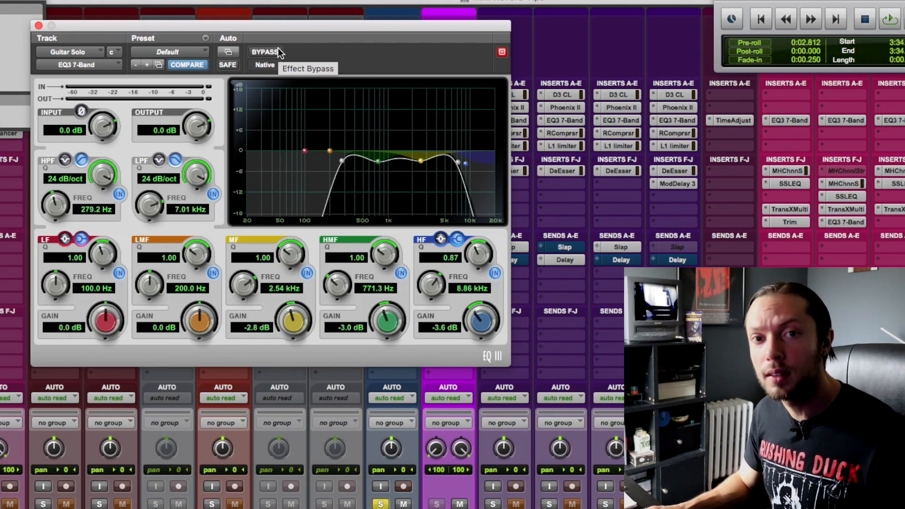
# - Play the guitar solo and compare its sound with the EQ3 7-Band low-pass filter off and on, then close the EQ
pyautogui.press('space')
pyautogui.click(213, 194)
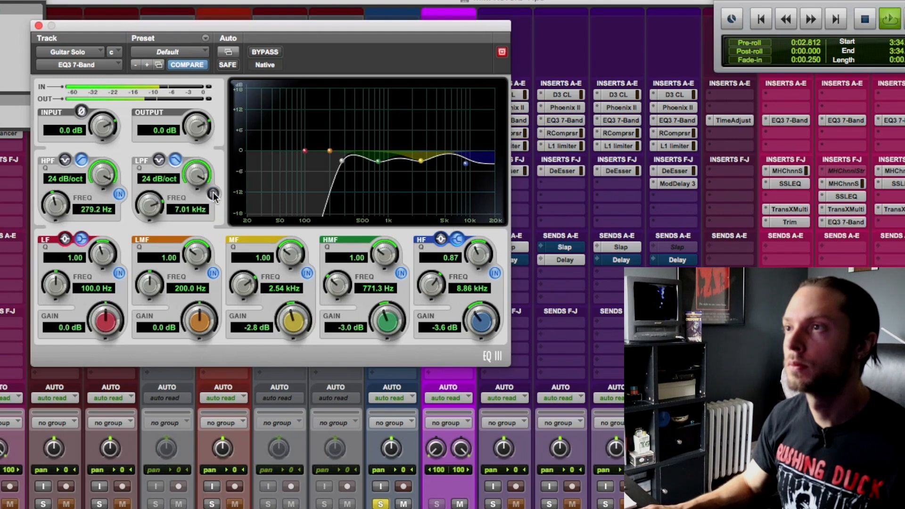
pyautogui.click(213, 194)
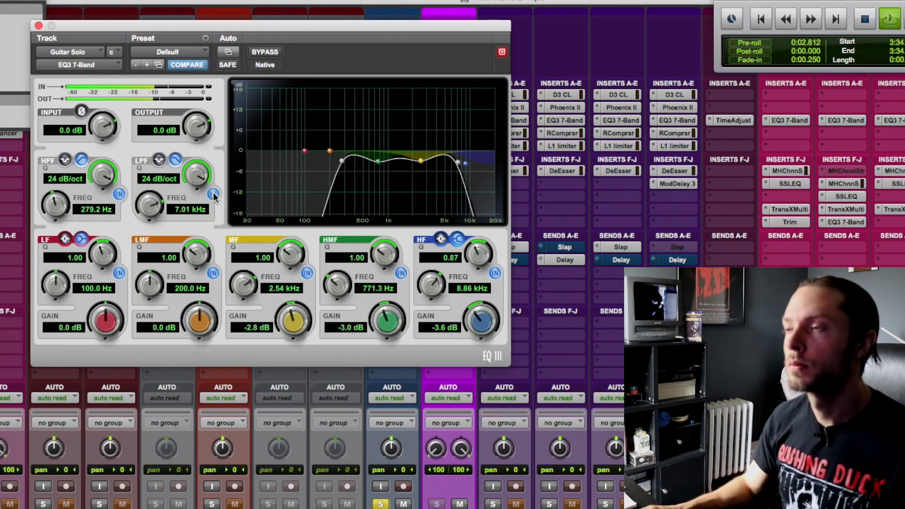
pyautogui.click(213, 193)
pyautogui.click(213, 194)
pyautogui.click(213, 194)
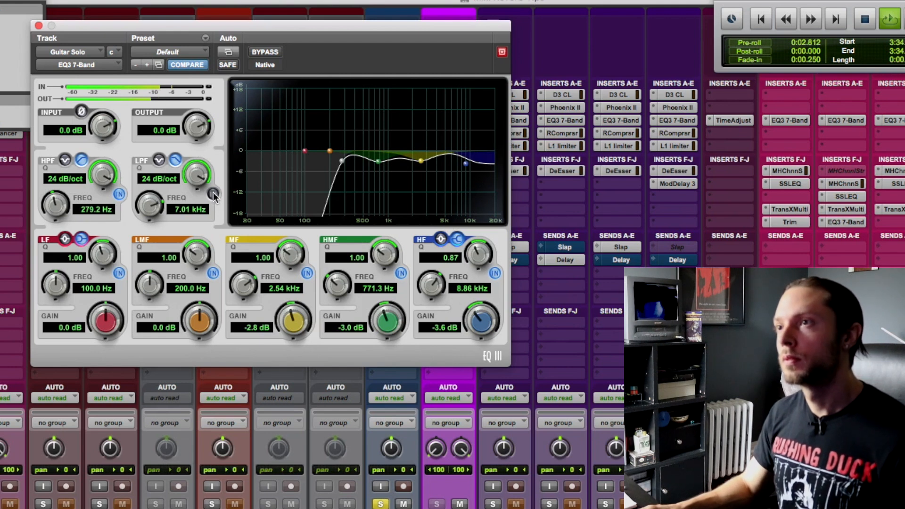
pyautogui.click(213, 194)
pyautogui.press('space')
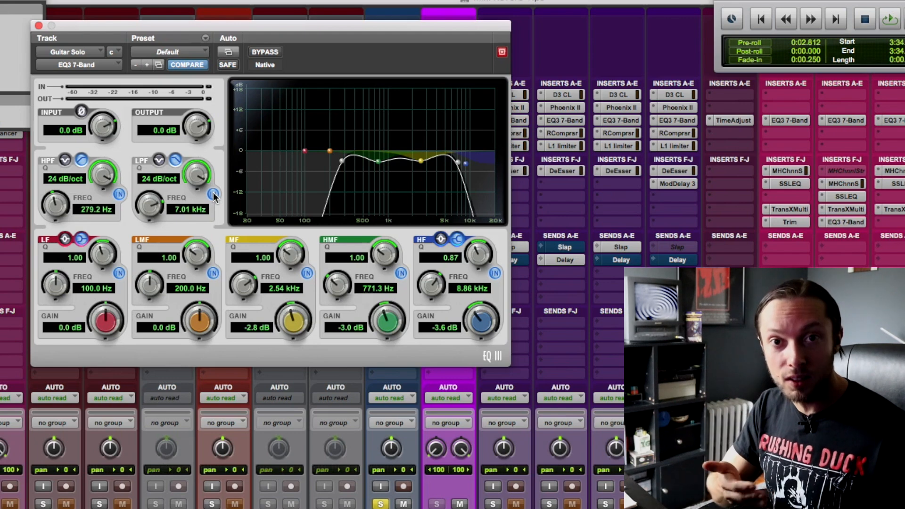
pyautogui.press('super+w')
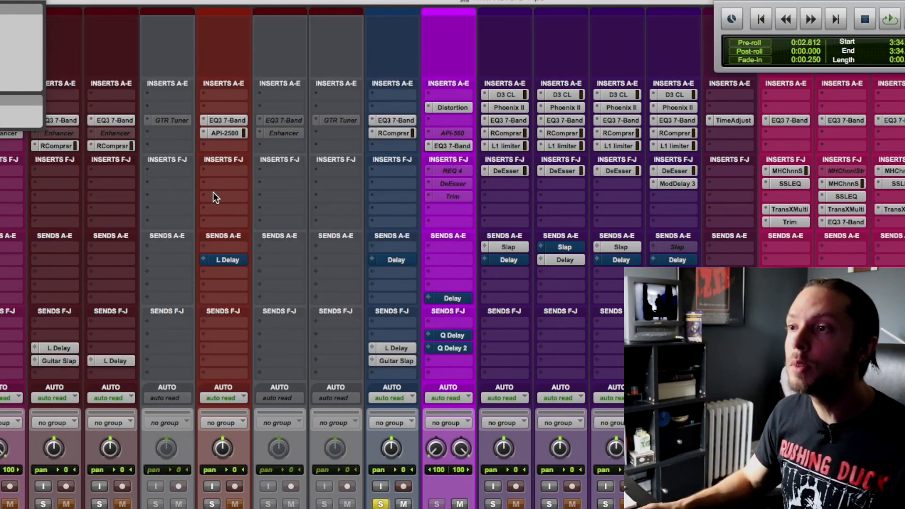
# - Open the Mod Delay III plug-in on the Guitar Slap return to examine its left and right delay times, then close it
pyautogui.scroll(-5, 380, 303)
pyautogui.hscroll(20, 380, 303)
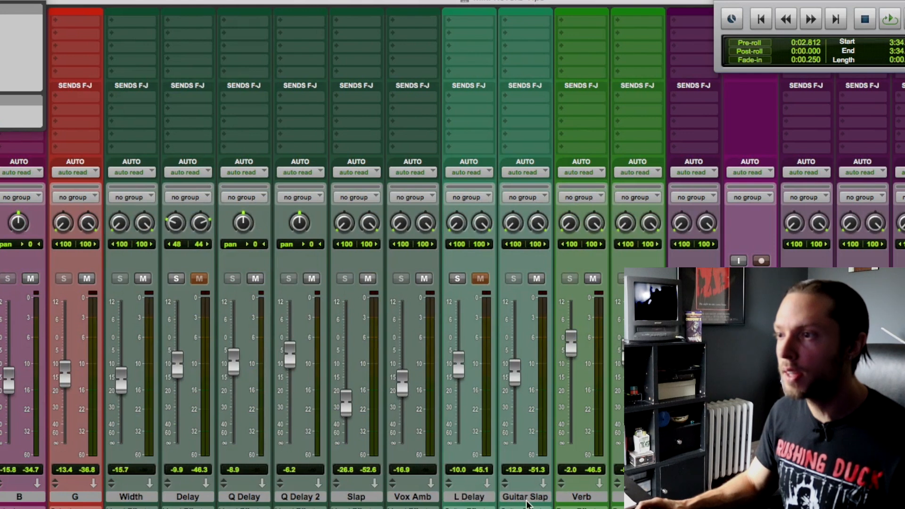
pyautogui.scroll(5, 530, 471)
pyautogui.click(527, 146)
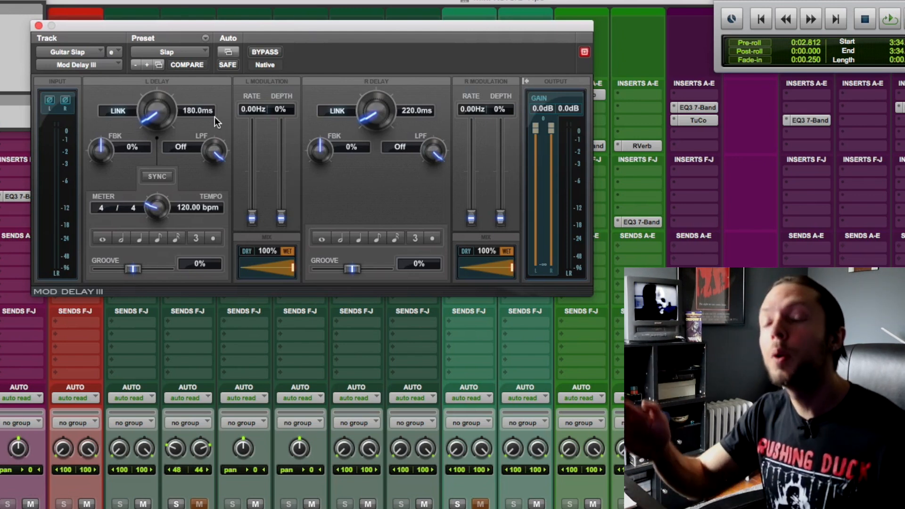
pyautogui.press('super+w')
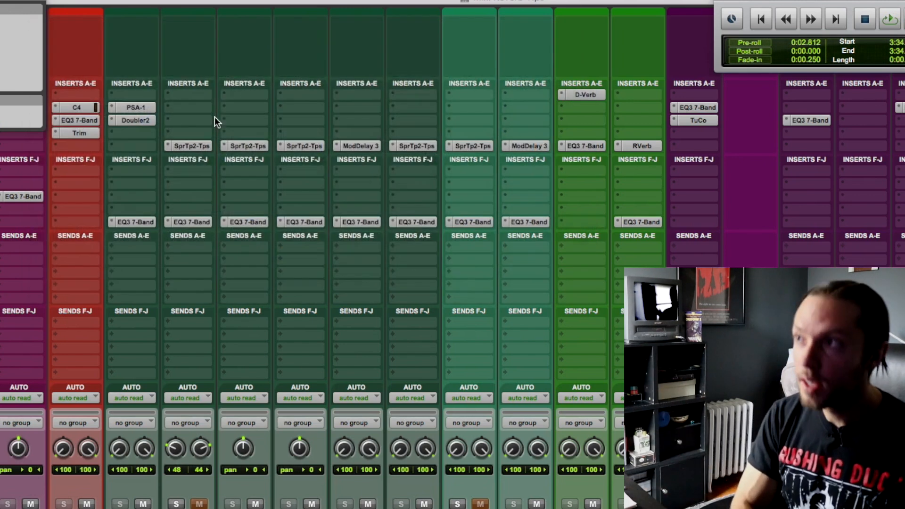
# - Open the EQ3 7-Band insert on the Guitar Slap return track to examine its filtering
pyautogui.scroll(-5, 436, 215)
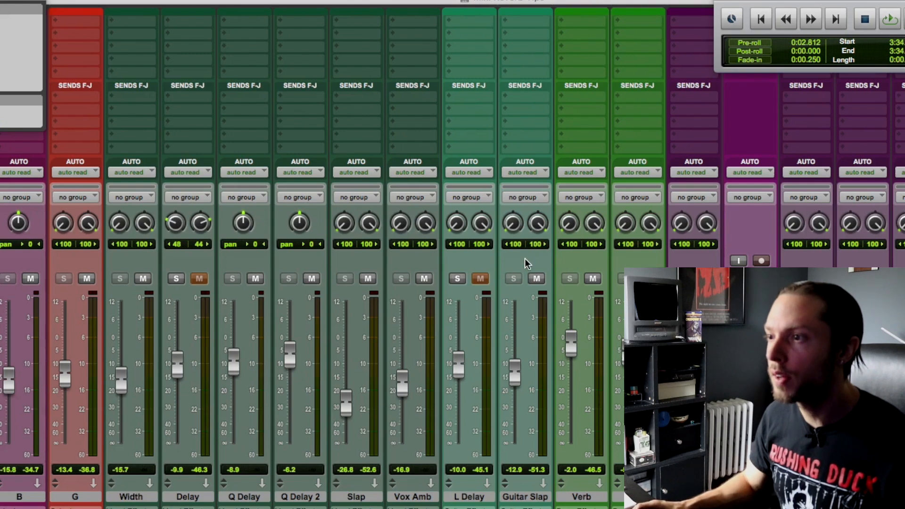
pyautogui.scroll(5, 525, 258)
pyautogui.click(522, 221)
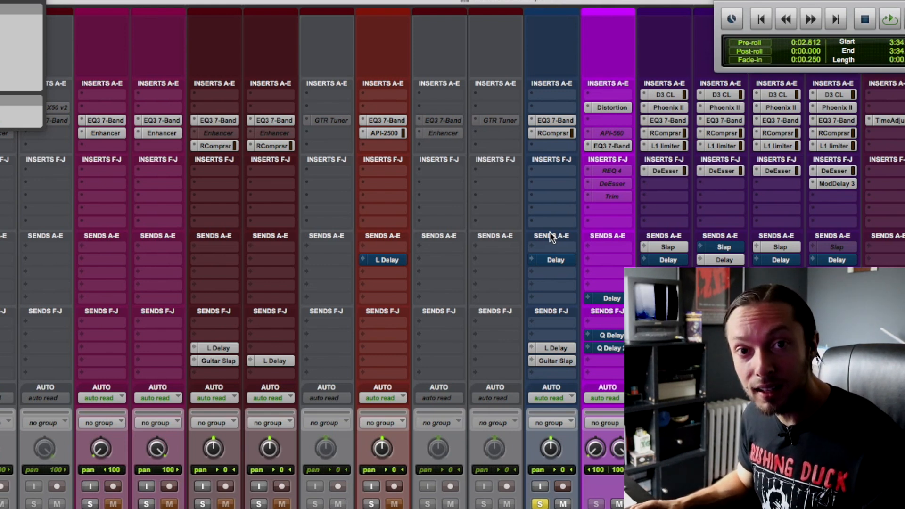
# - Play the solo section in the full mix with the Guitar Solo track unsoloed and the L Delay return unmuted
pyautogui.scroll(-5, 533, 286)
pyautogui.press('space')
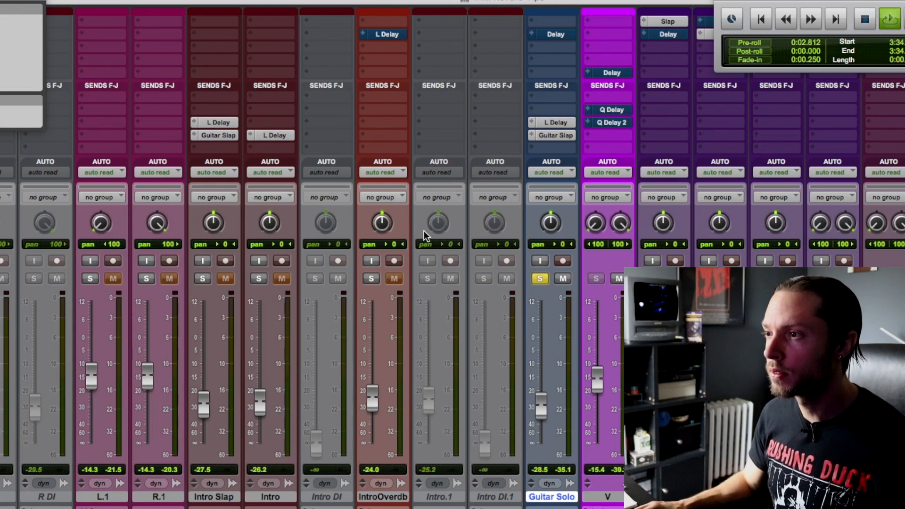
pyautogui.click(538, 278)
pyautogui.hscroll(15, 501, 298)
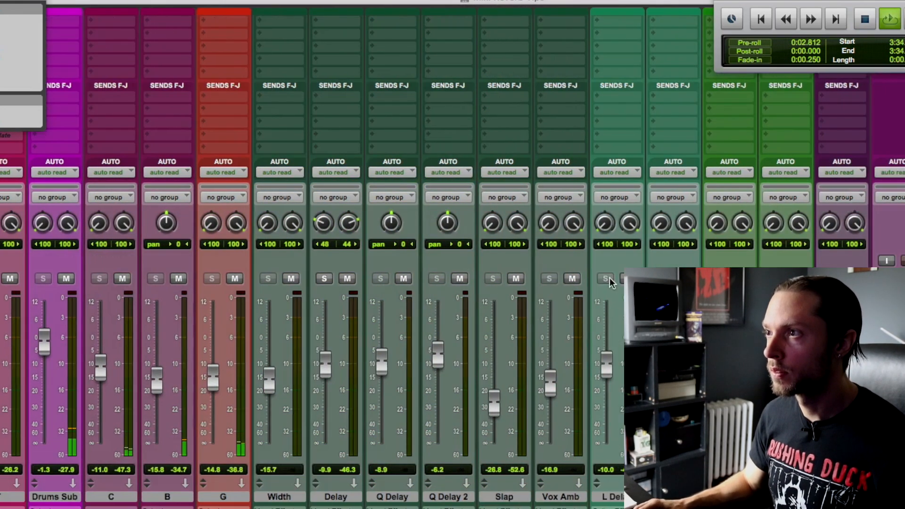
pyautogui.hscroll(-15, 584, 353)
pyautogui.hscroll(15, 584, 352)
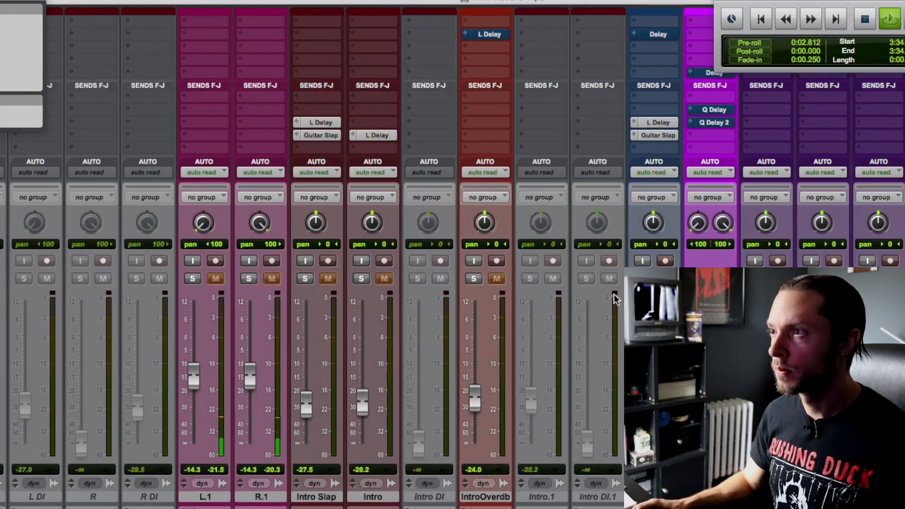
pyautogui.hscroll(-5, 602, 302)
pyautogui.hscroll(4, 598, 299)
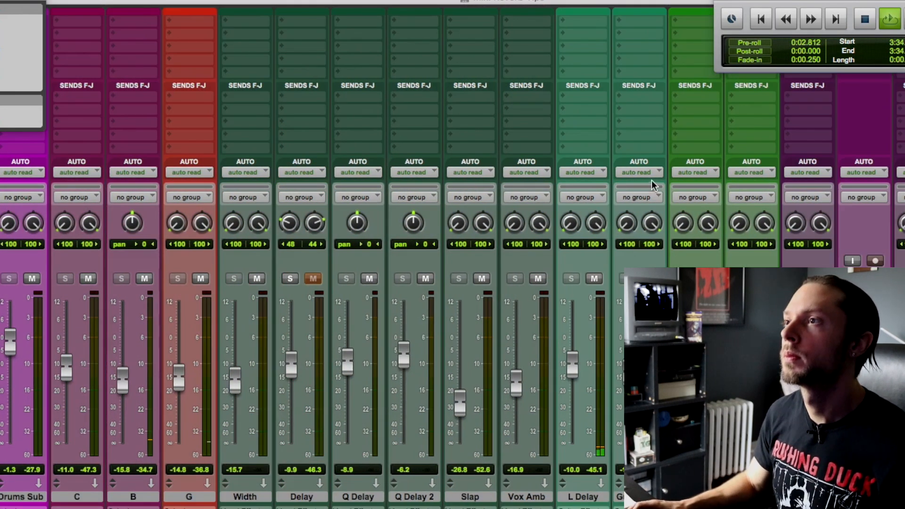
# - Open the SuperTap 2-Taps plug-in on the L Delay return and reposition its window while the mix plays
pyautogui.scroll(5, 621, 128)
pyautogui.click(598, 148)
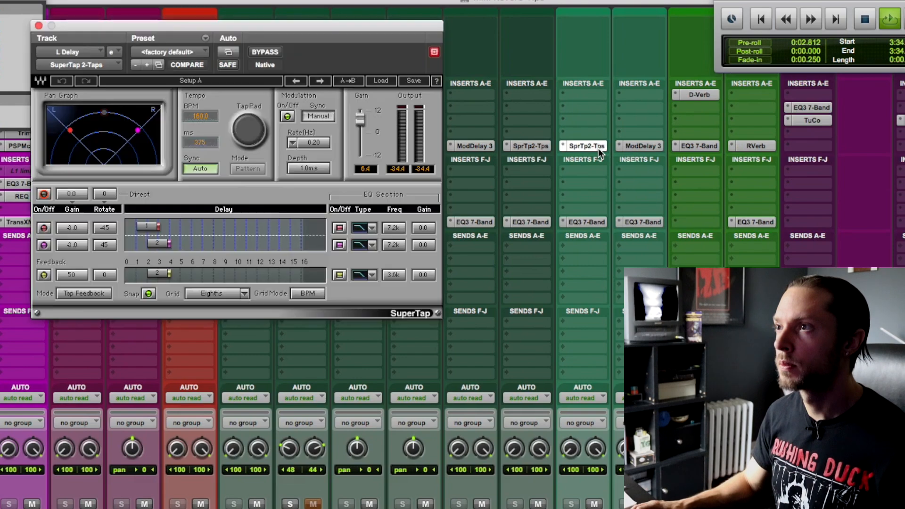
pyautogui.moveTo(285, 28); pyautogui.dragTo(274, 20)
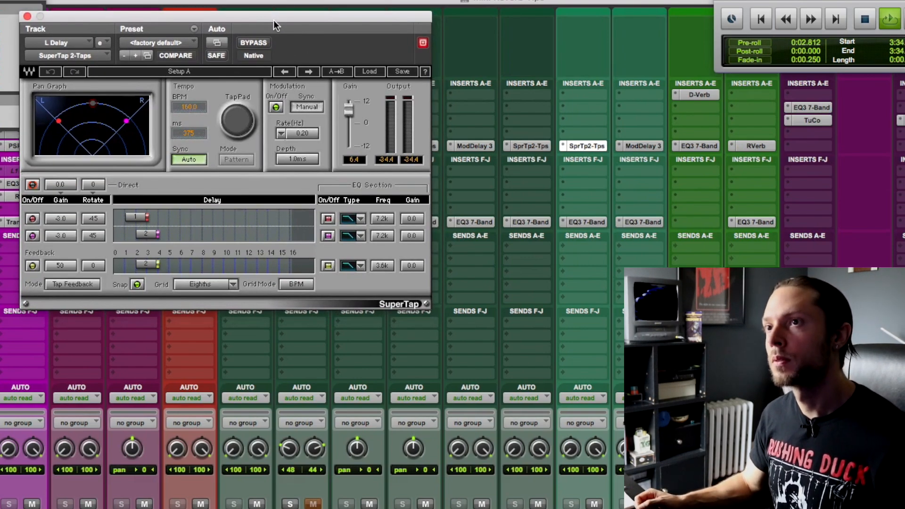
pyautogui.scroll(-5, 643, 154)
pyautogui.scroll(4, 644, 154)
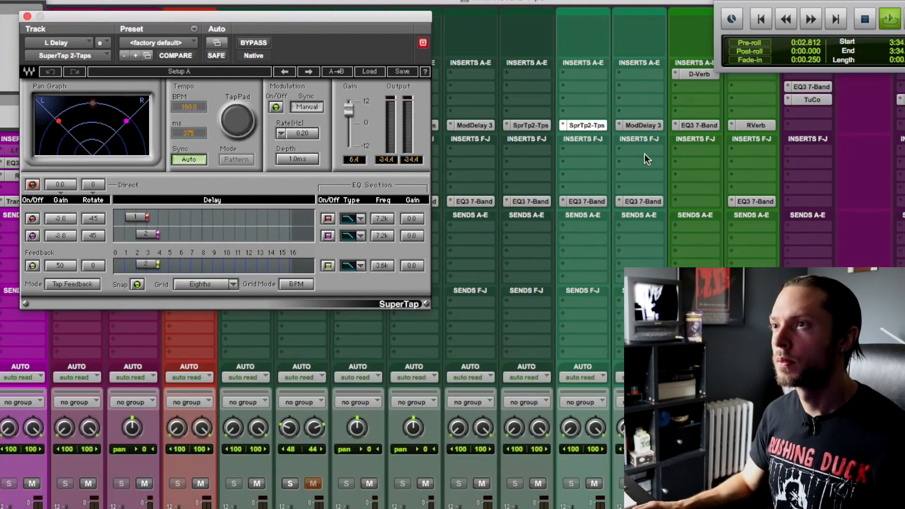